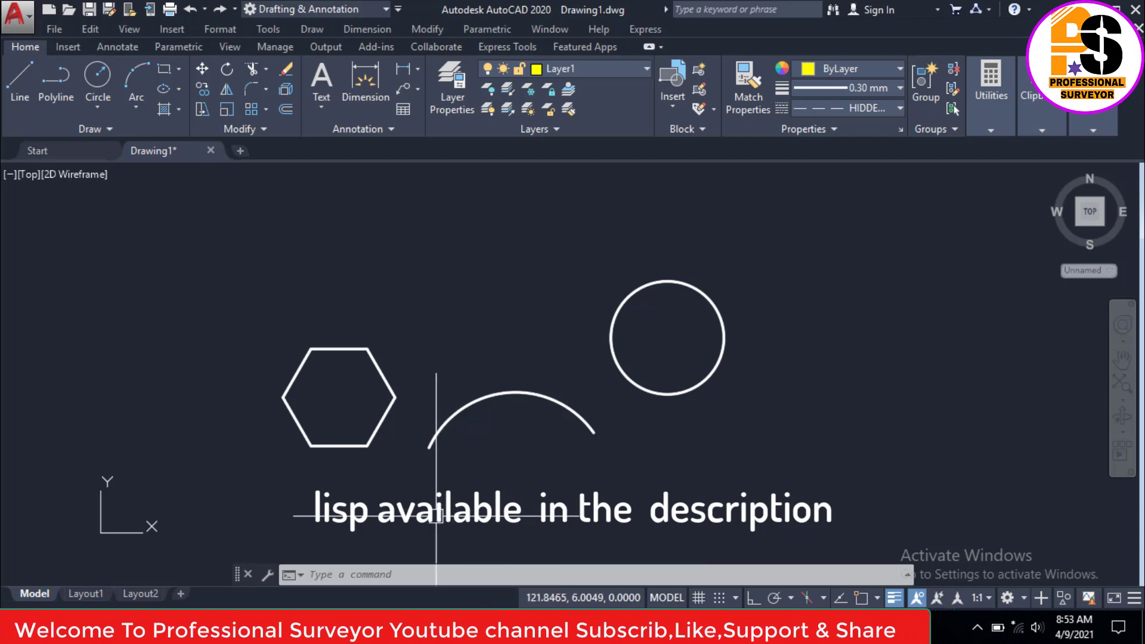
Load the DoubleOffsetV1-1.lsp routine from the Desktop using the AP application loader
click(399, 574)
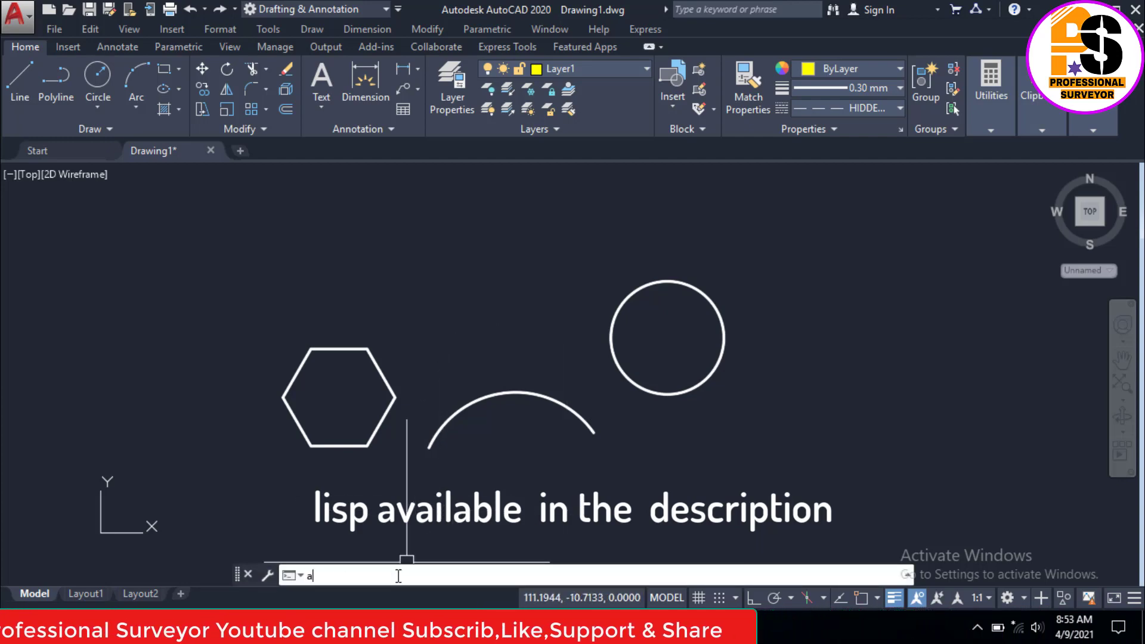
text(ap)
key(Return)
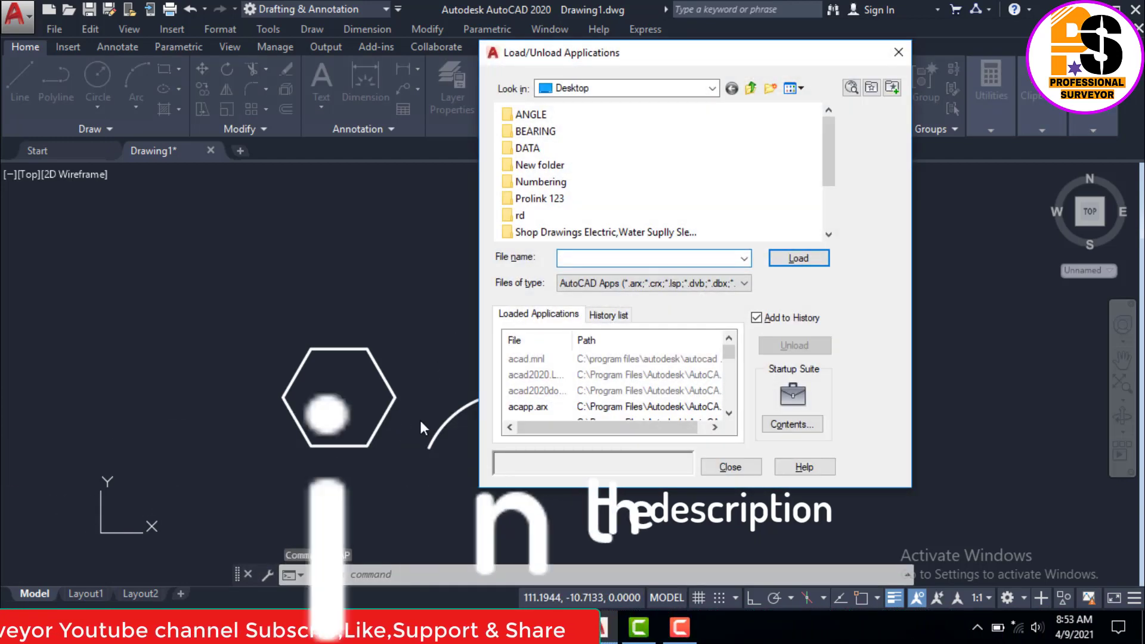
click(595, 90)
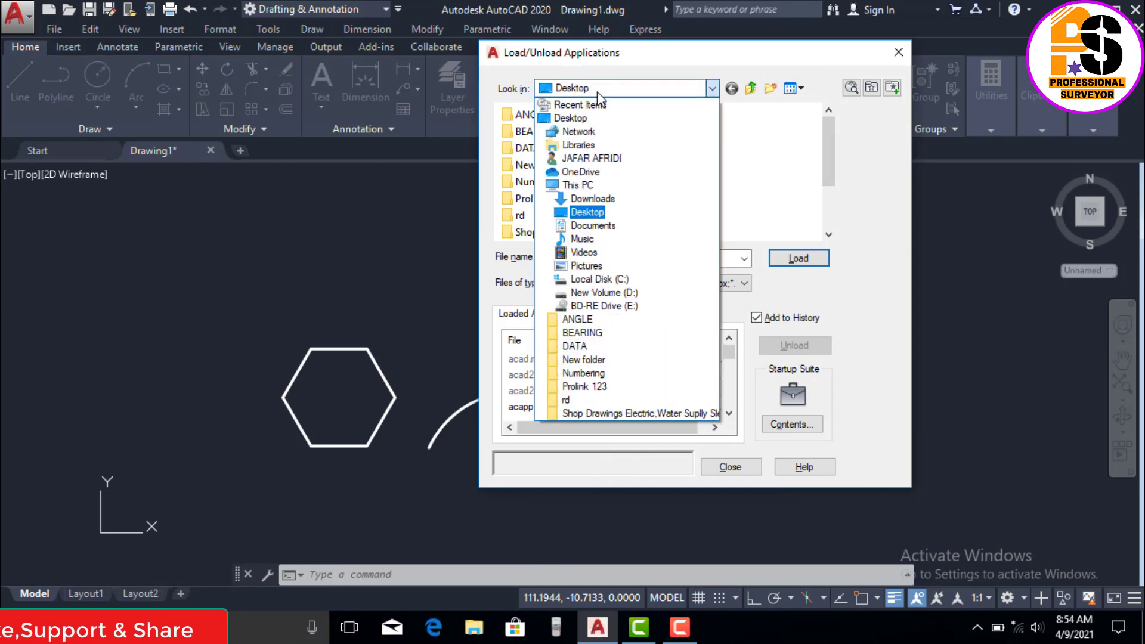
click(563, 117)
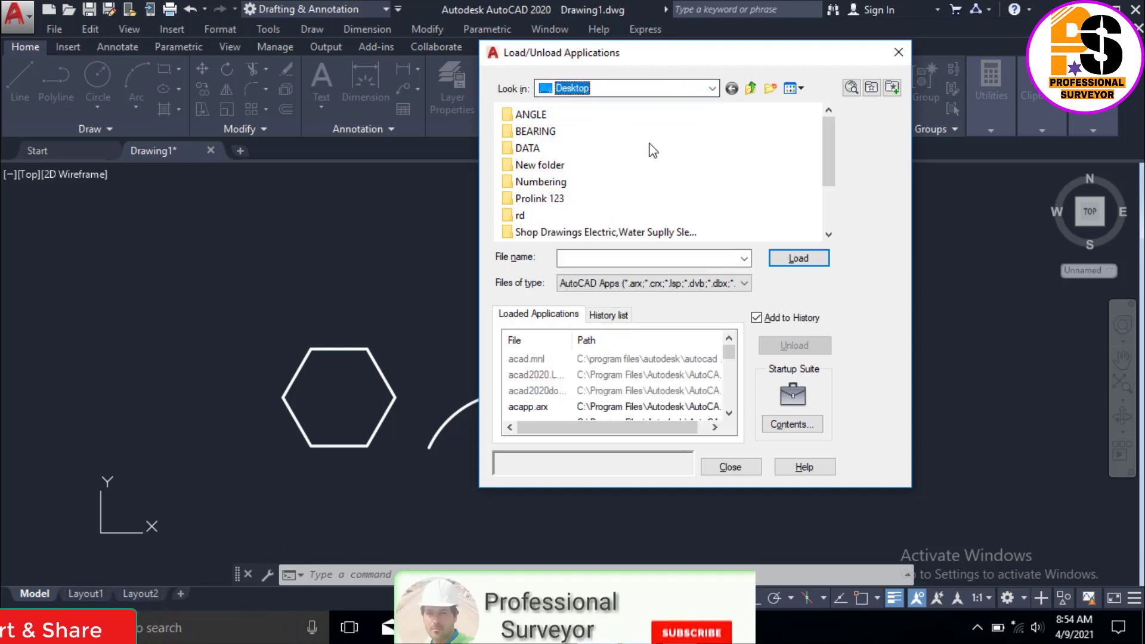
scroll(600, 184, down, 2)
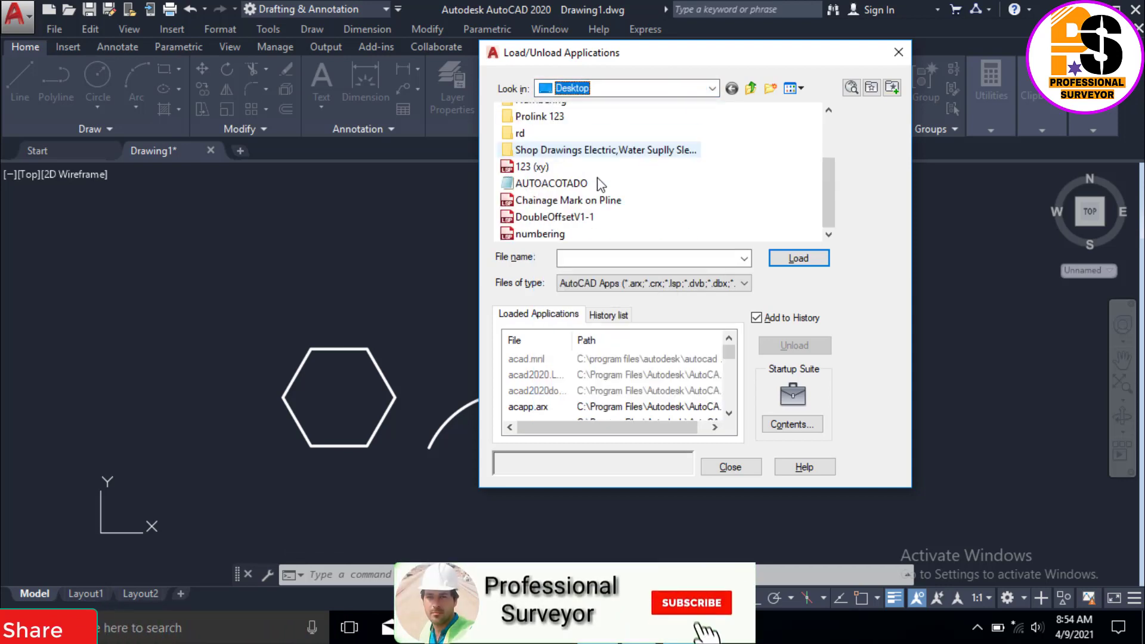
click(542, 226)
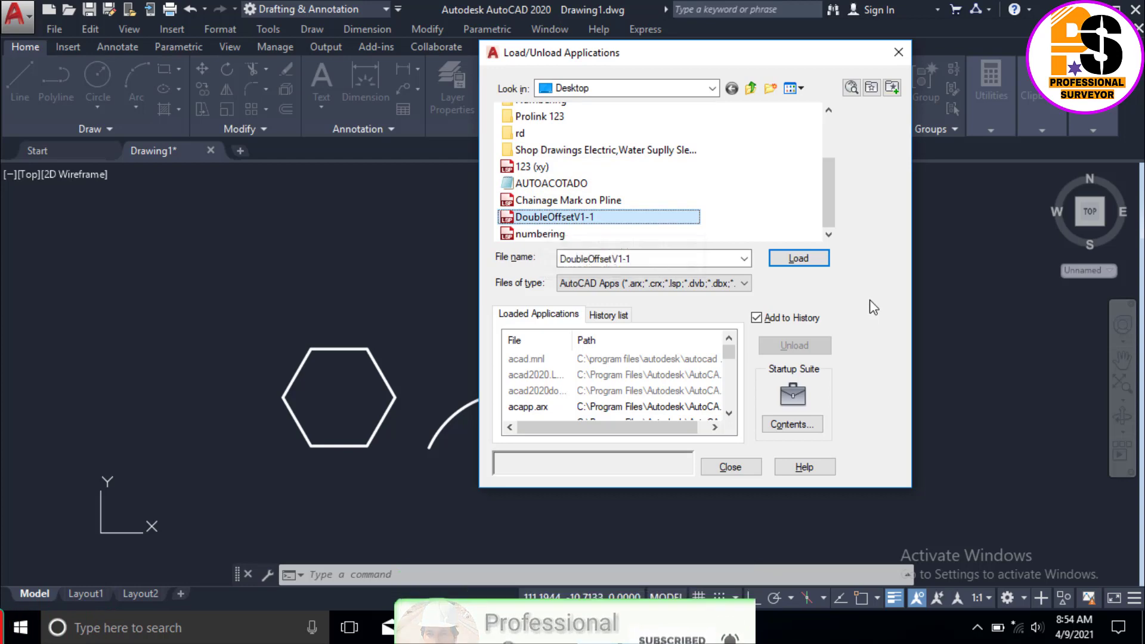
click(799, 258)
click(719, 467)
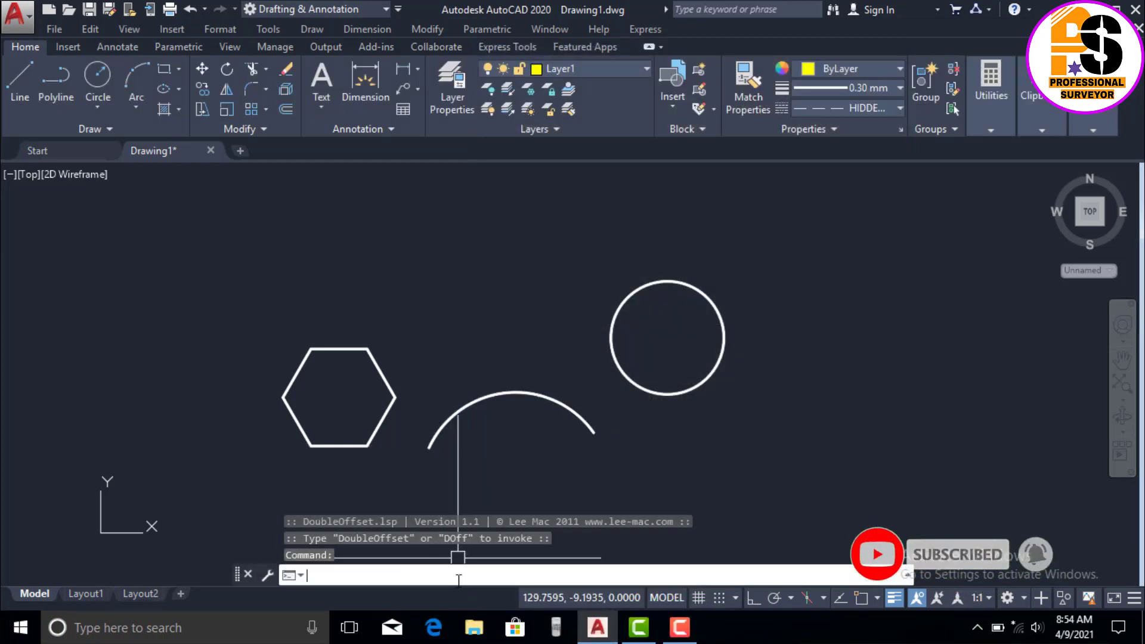
Double-offset the circle 2.5 units to both its inside and outside
key(Escape)
key(Escape)
key(Escape)
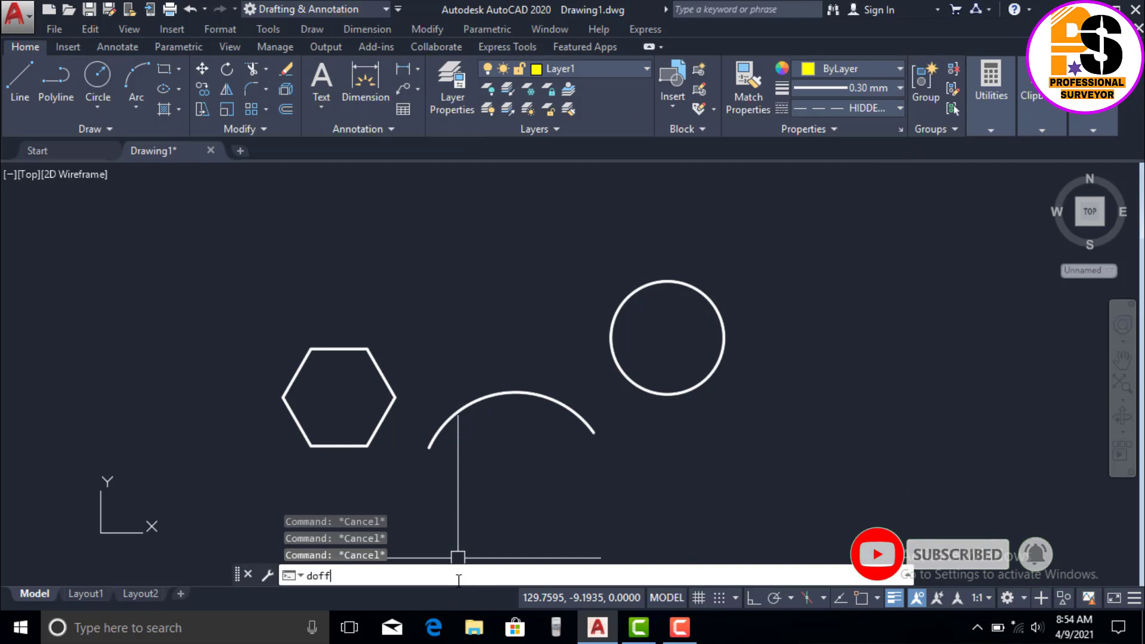
key(Return)
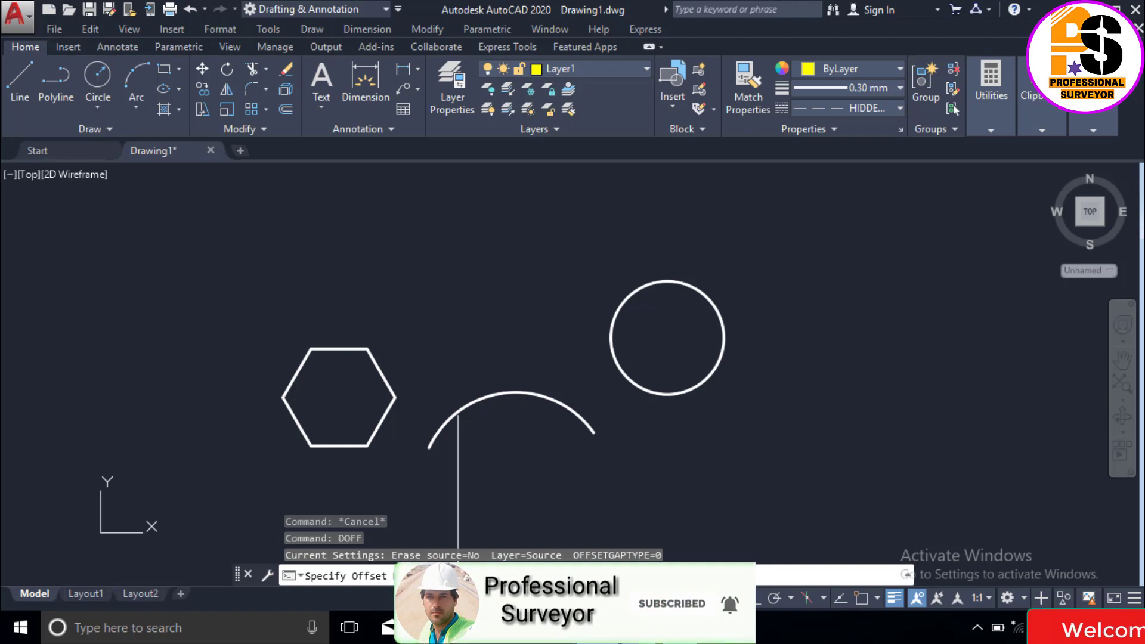
text(2.5)
key(Return)
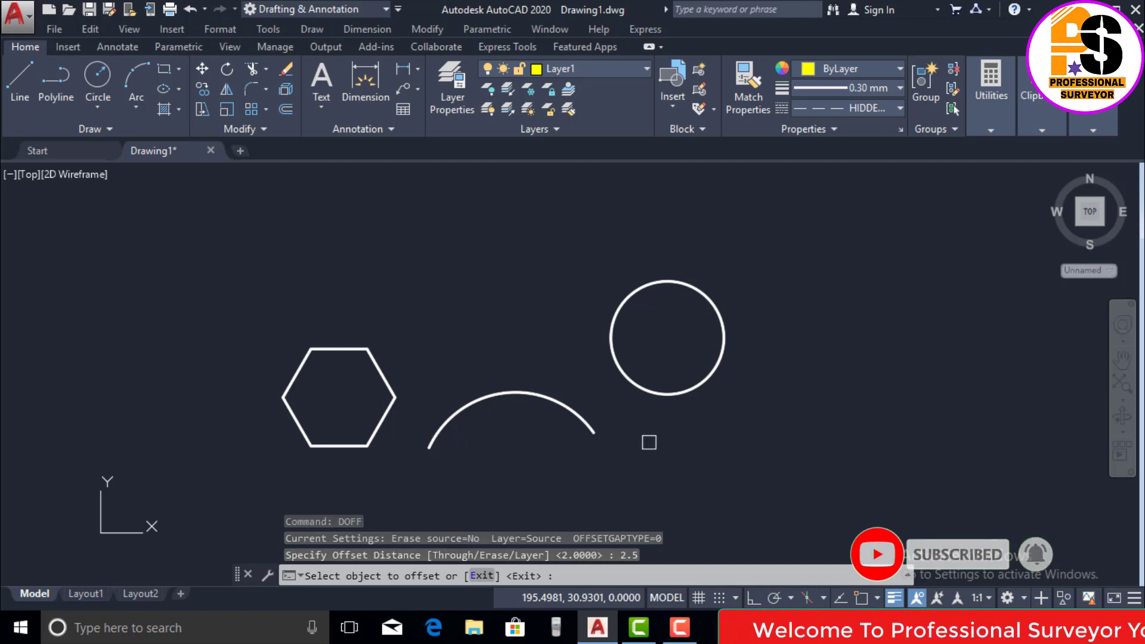
click(666, 281)
click(791, 294)
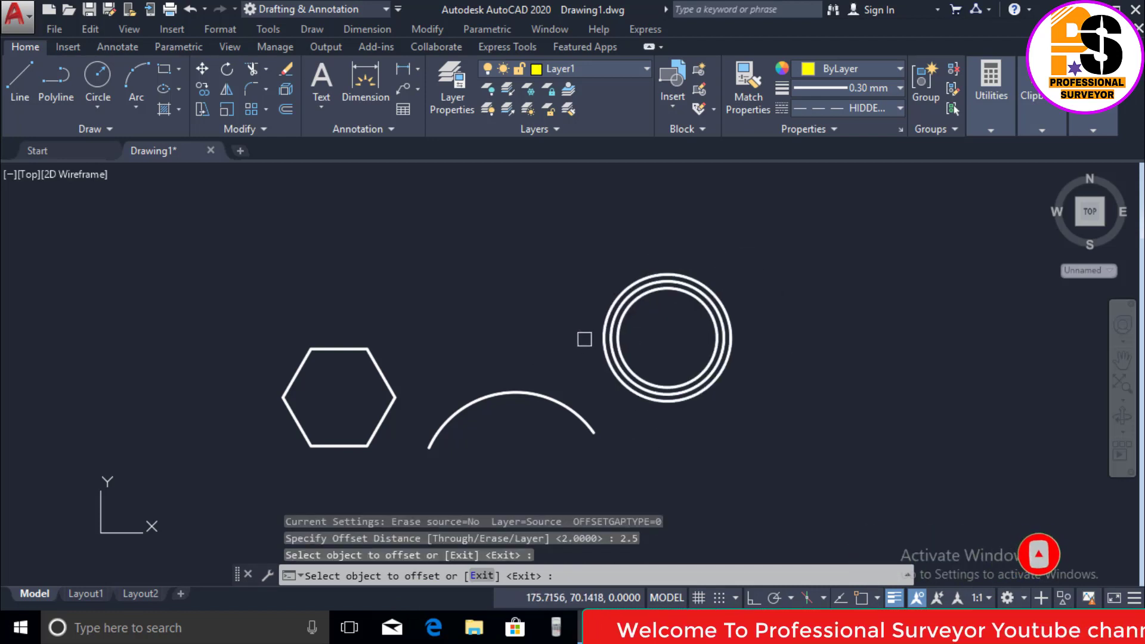
scroll(695, 328, up, 2)
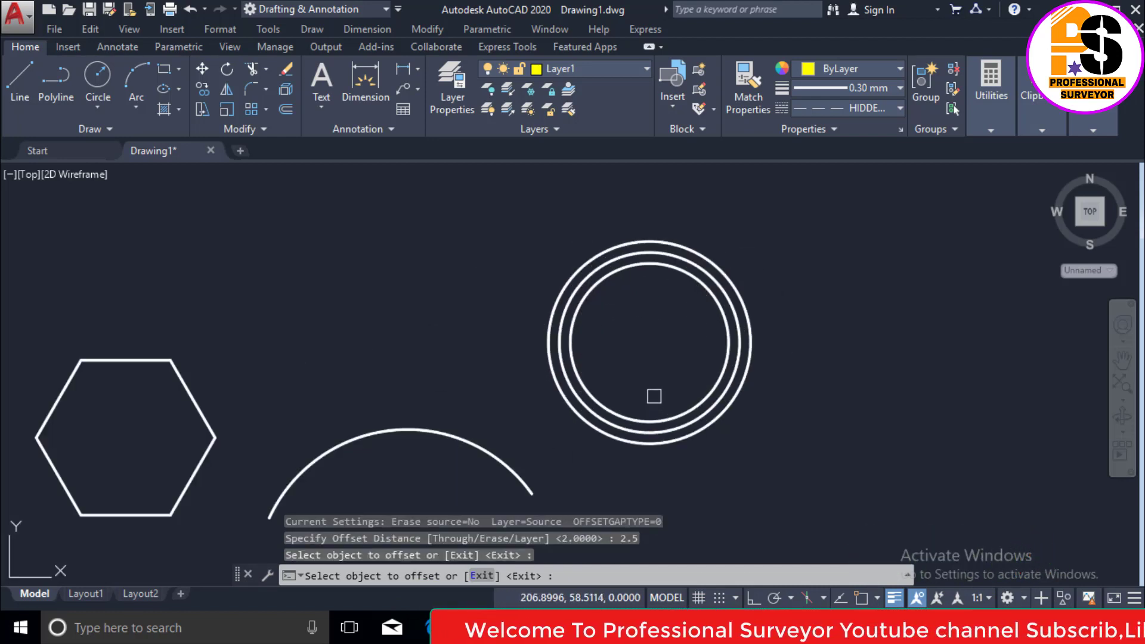
scroll(557, 373, down, 2)
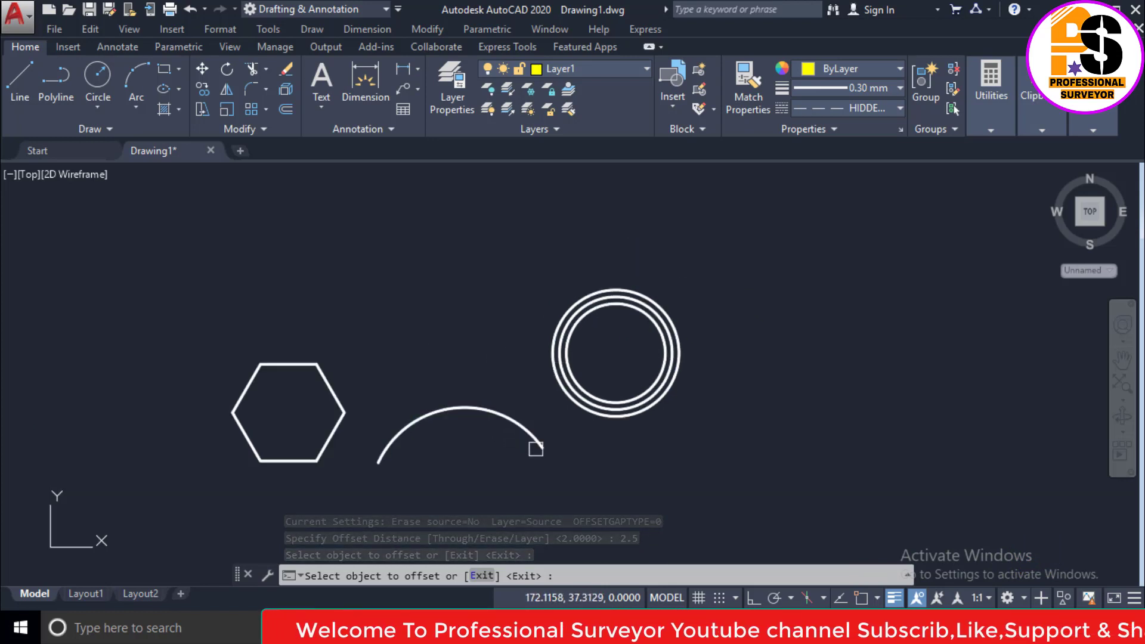
key(Escape)
key(Escape)
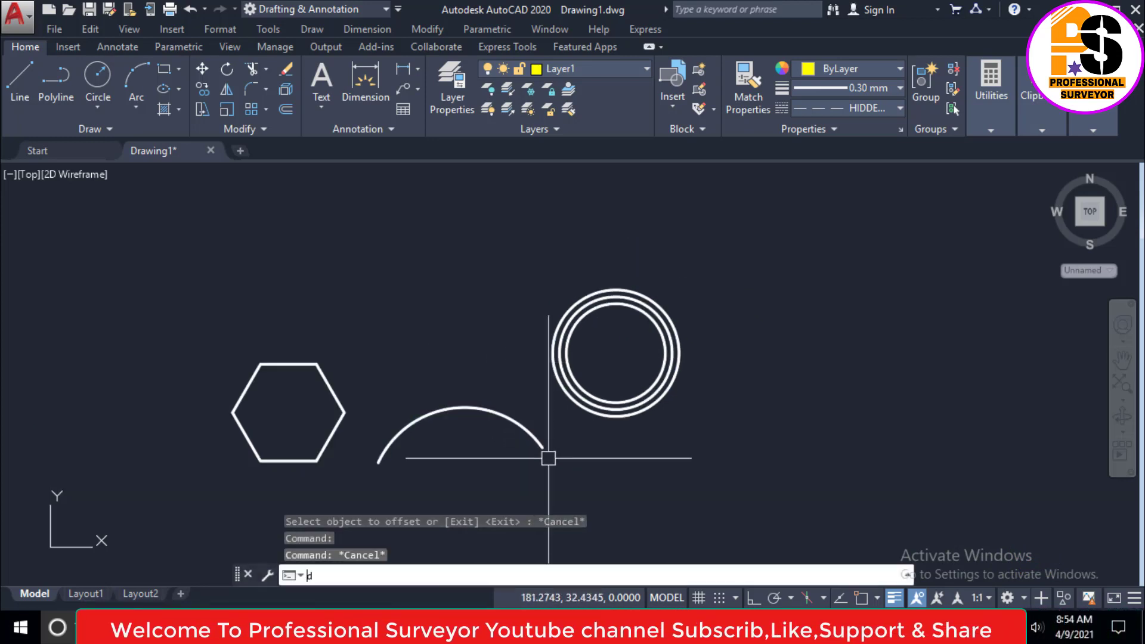
Double-offset the arc with DOFF, using a point picked above the arc to set the offset
text(DOFf)
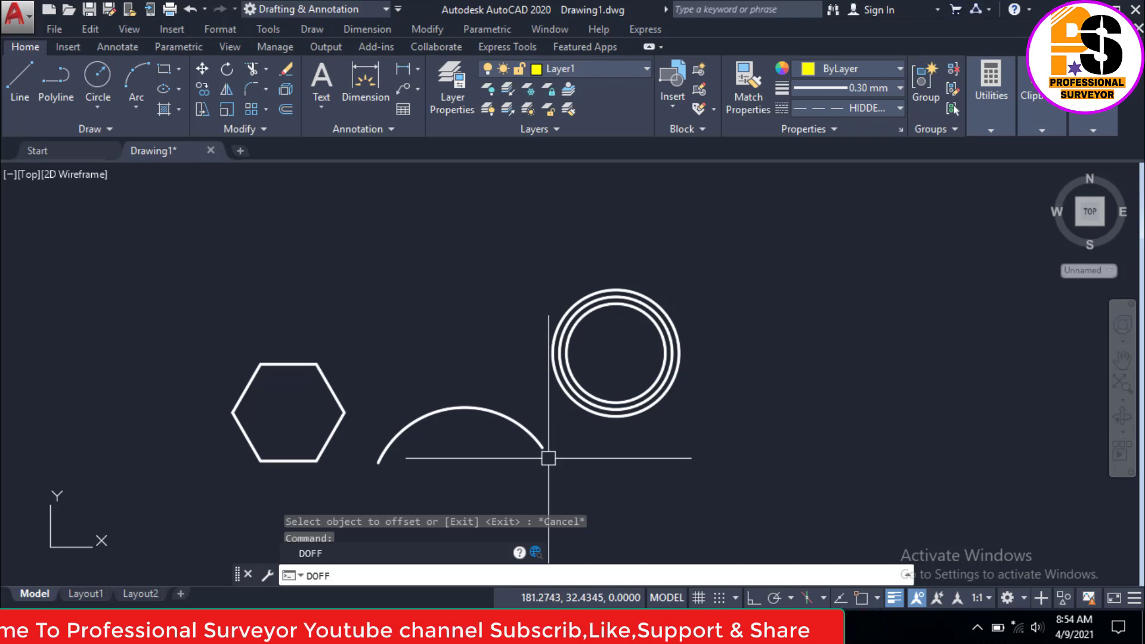
key(Return)
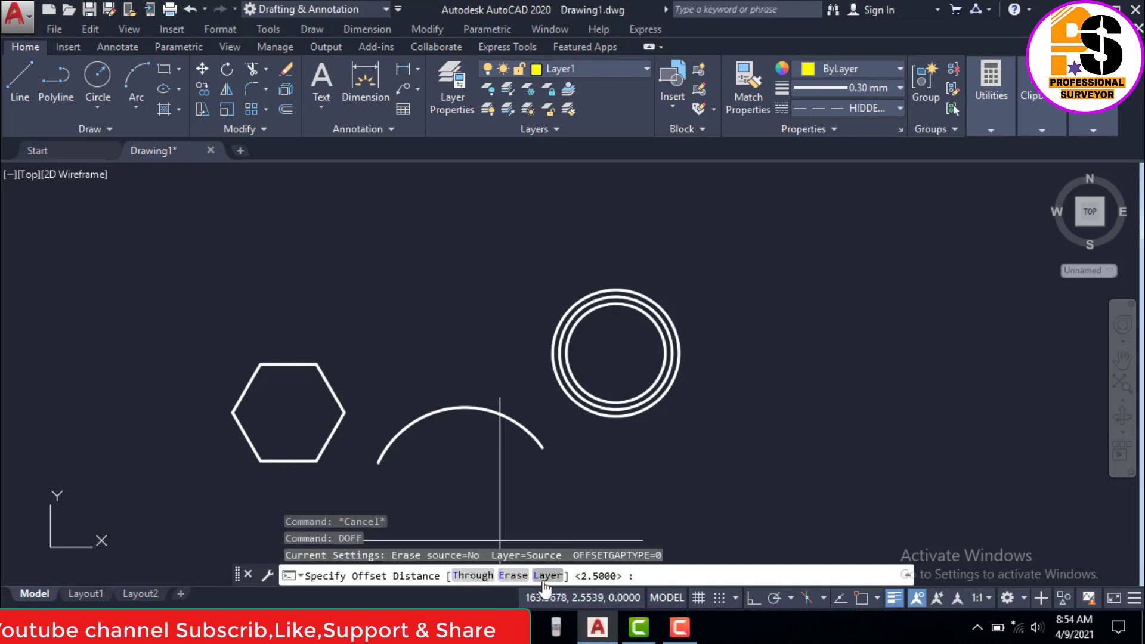
click(467, 576)
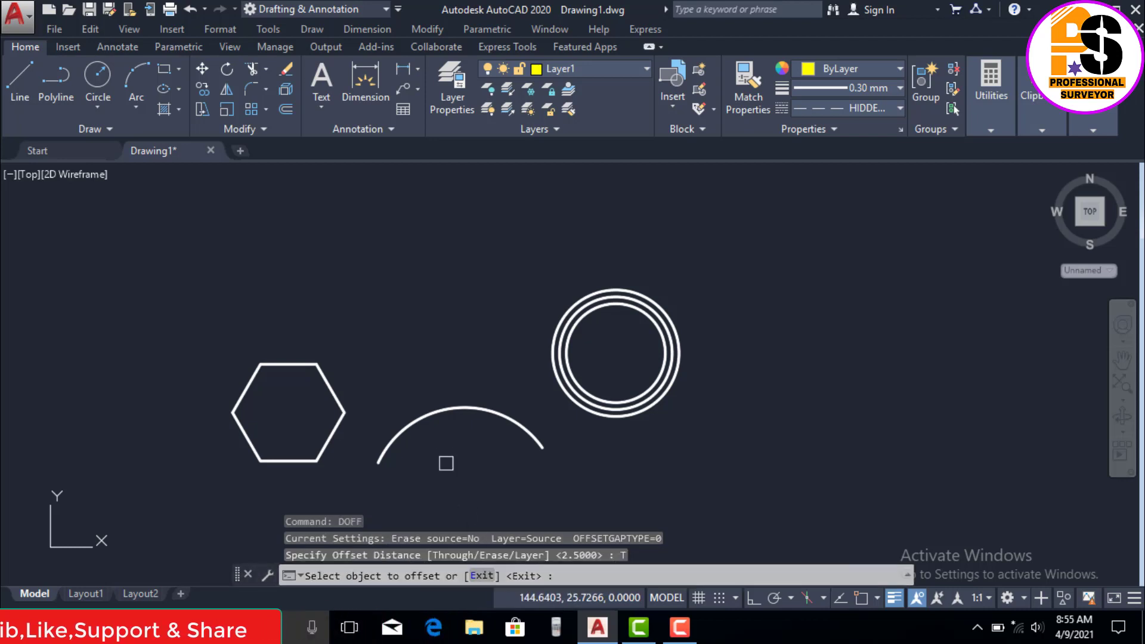
scroll(434, 428, up, 2)
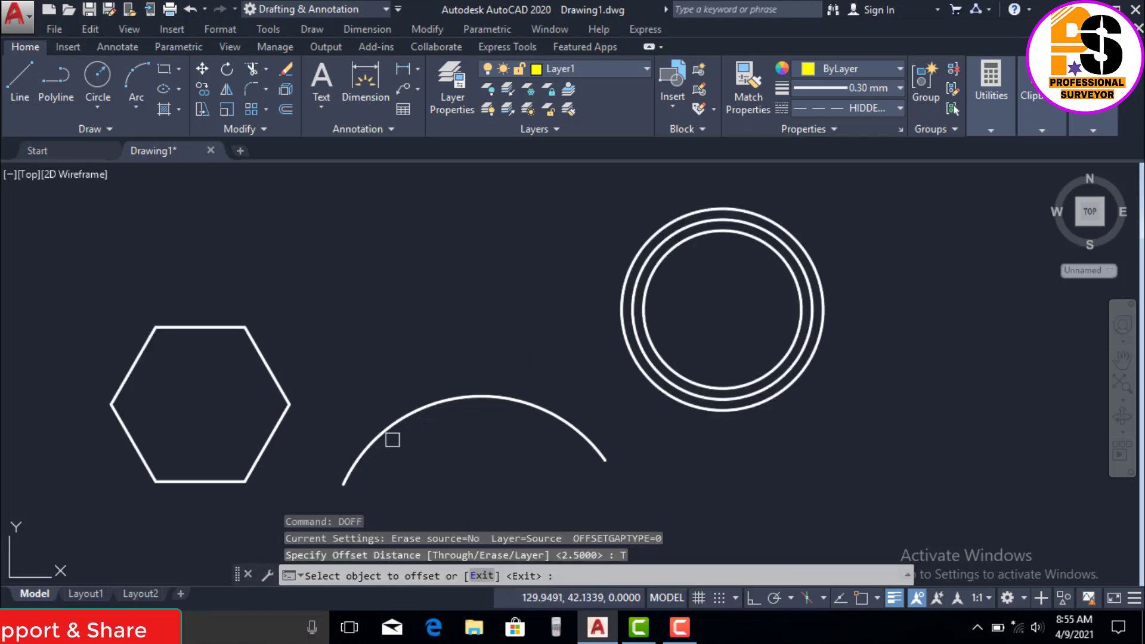
click(524, 403)
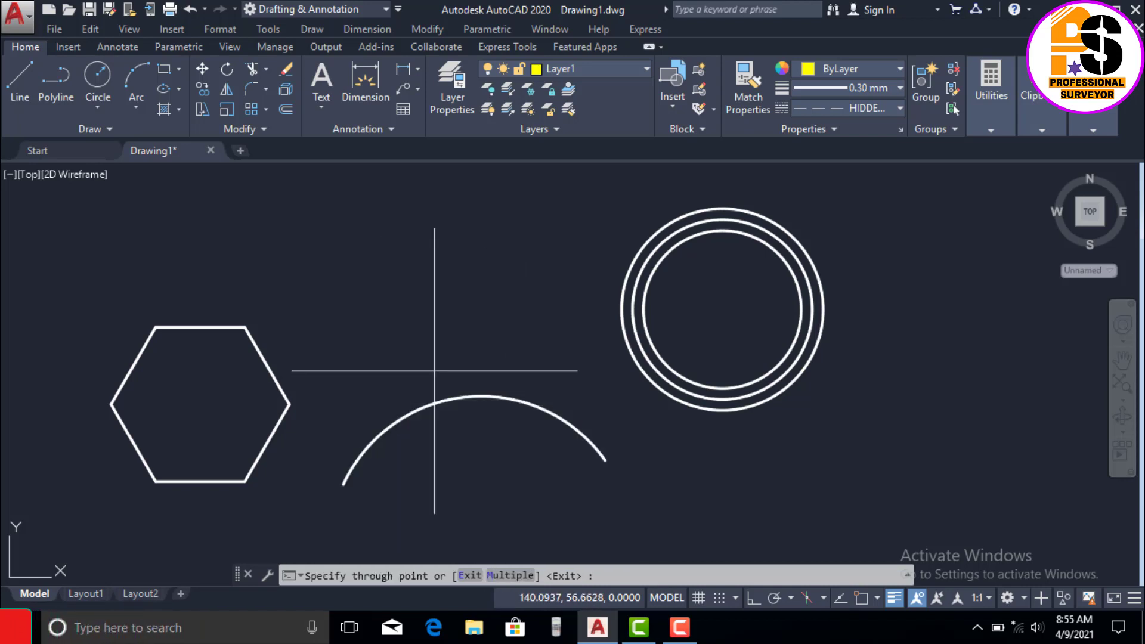
scroll(507, 371, up, 2)
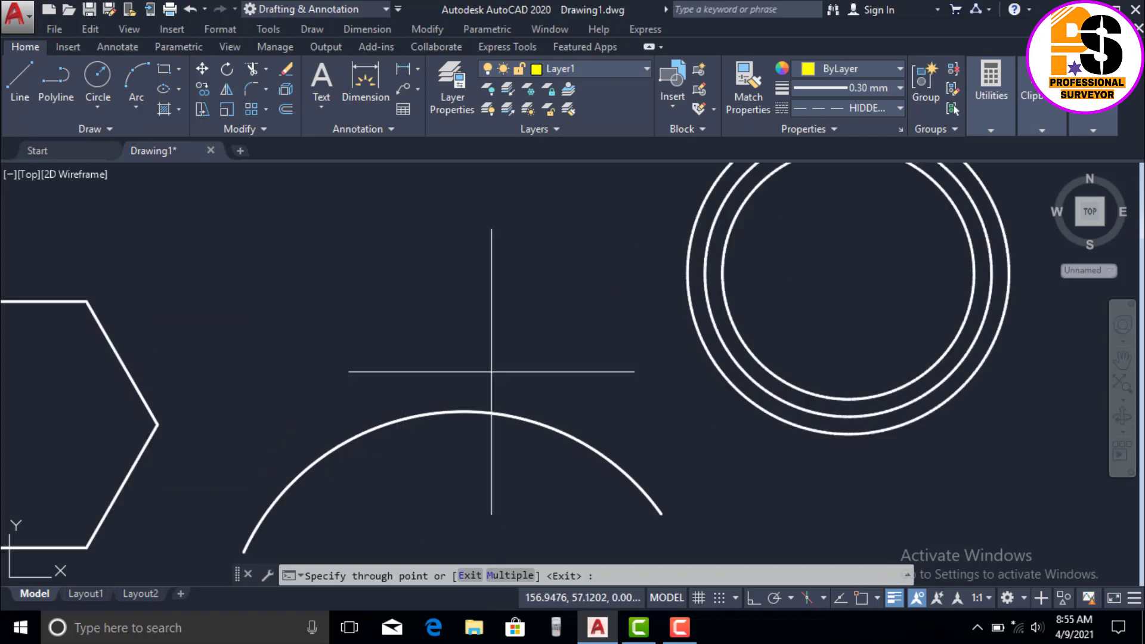
click(421, 383)
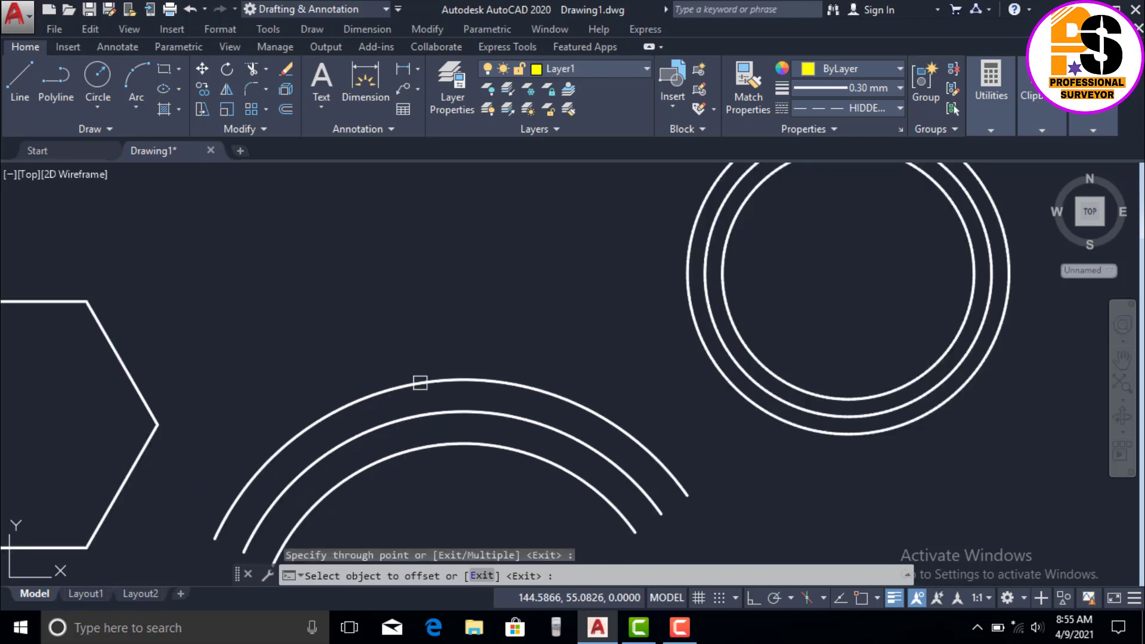
scroll(416, 313, down, 2)
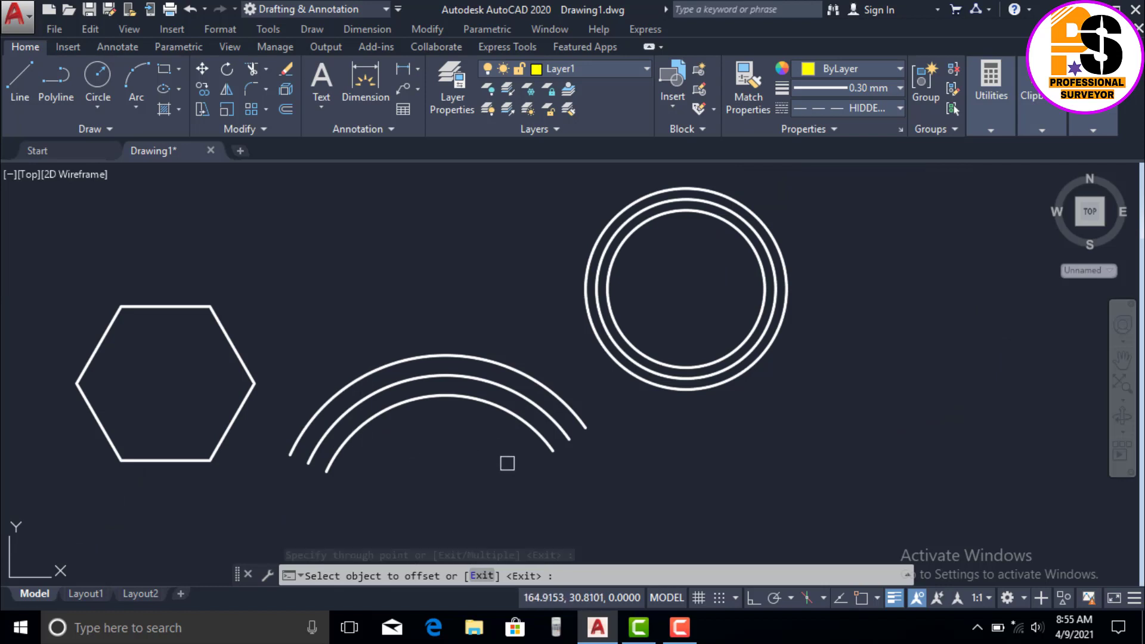
key(Escape)
key(Escape)
key(Escape)
scroll(424, 382, down, 2)
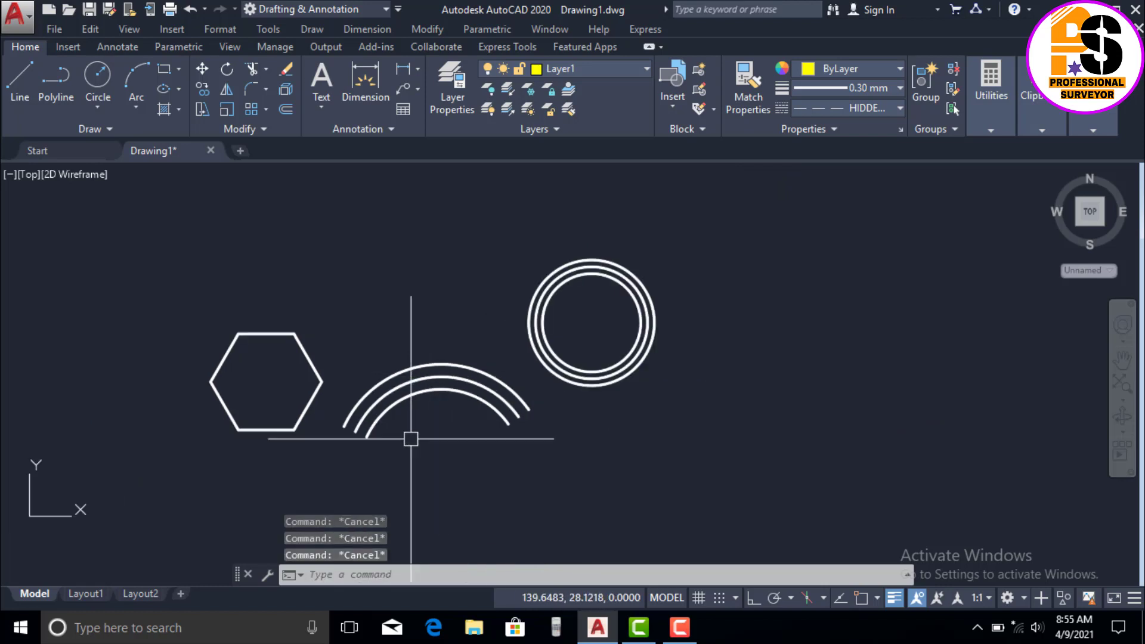
Offset the hexagon 3 units inside and outside with DOFF, erasing the original
text(d)
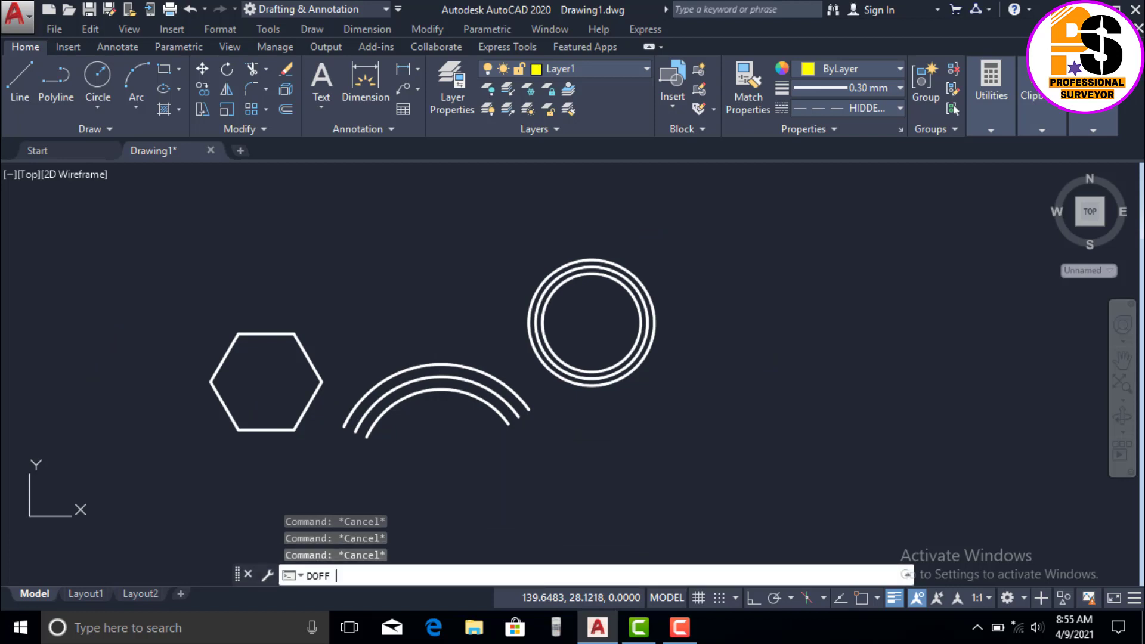
key(Return)
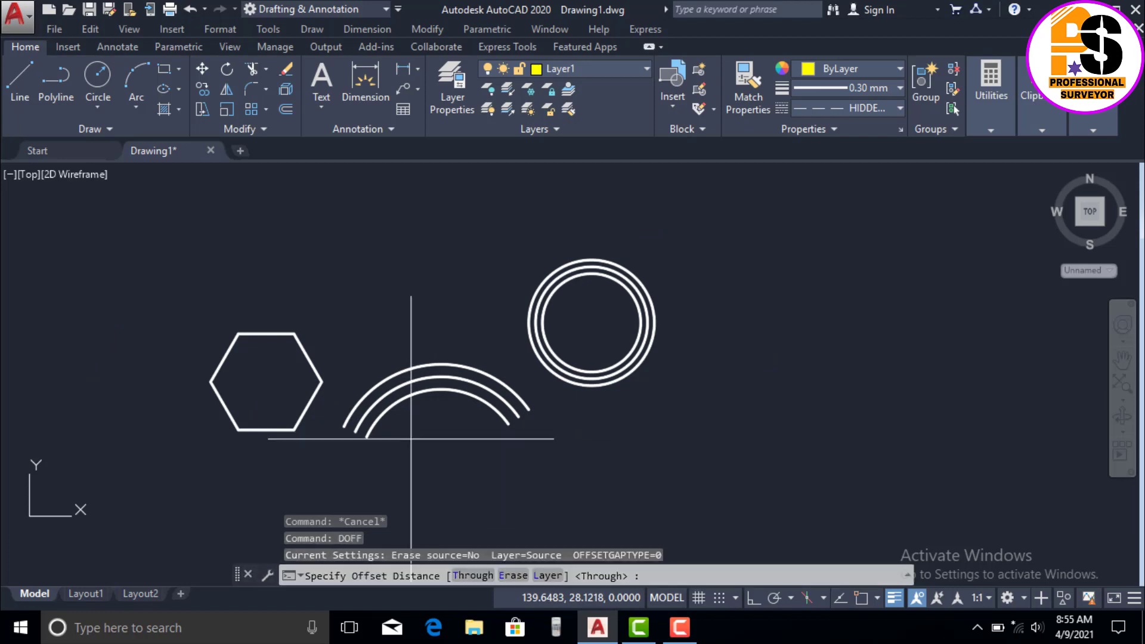
click(514, 576)
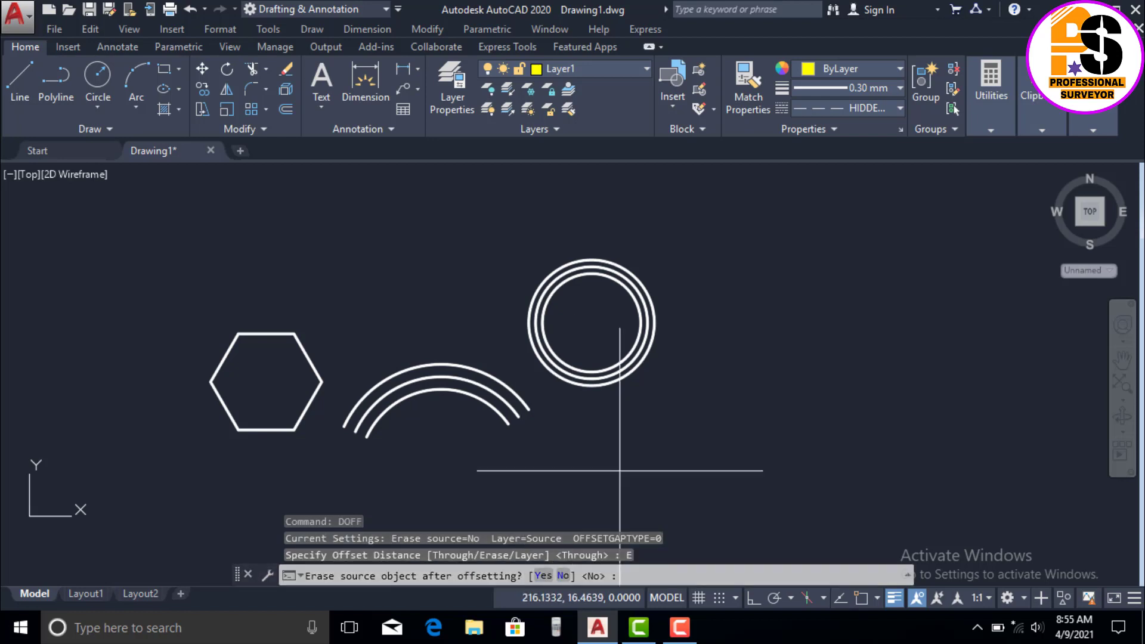
click(544, 576)
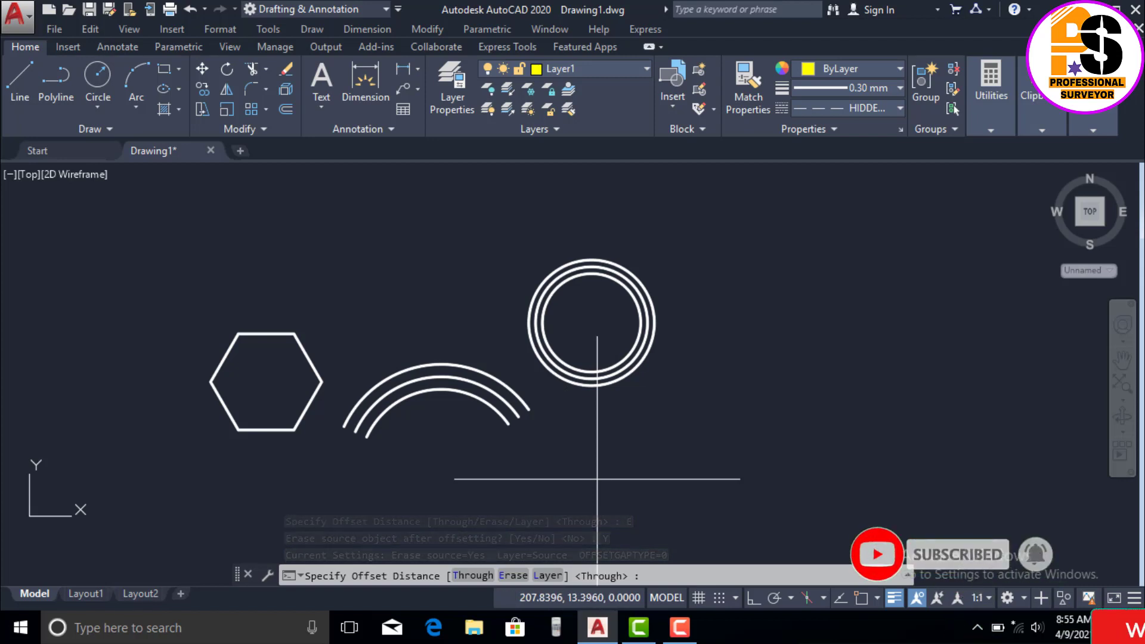
text(3)
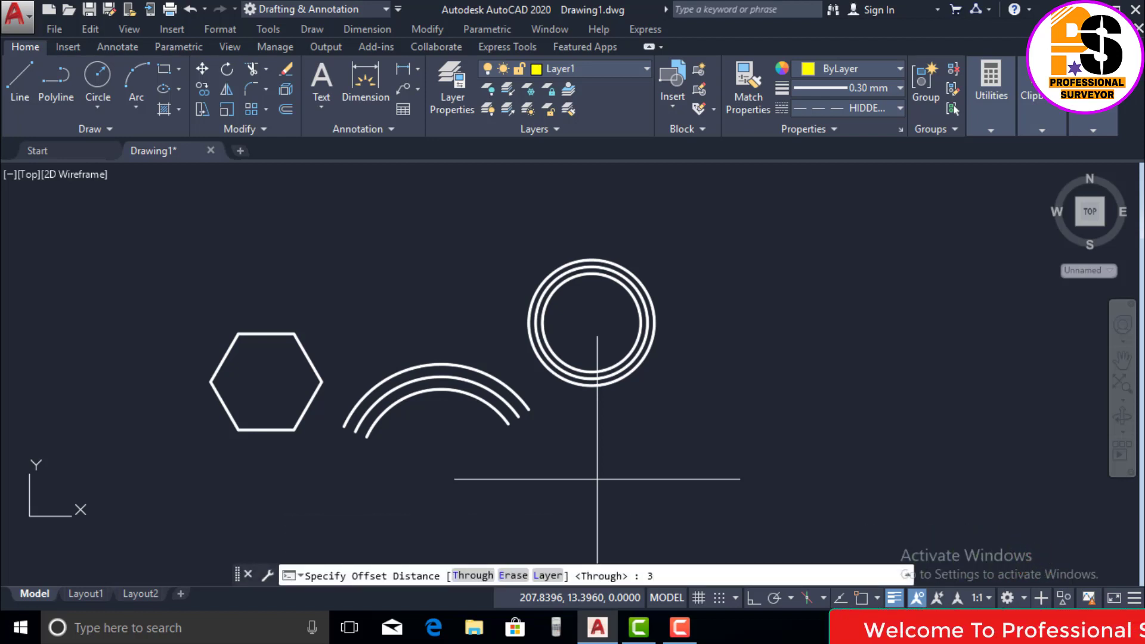
key(Return)
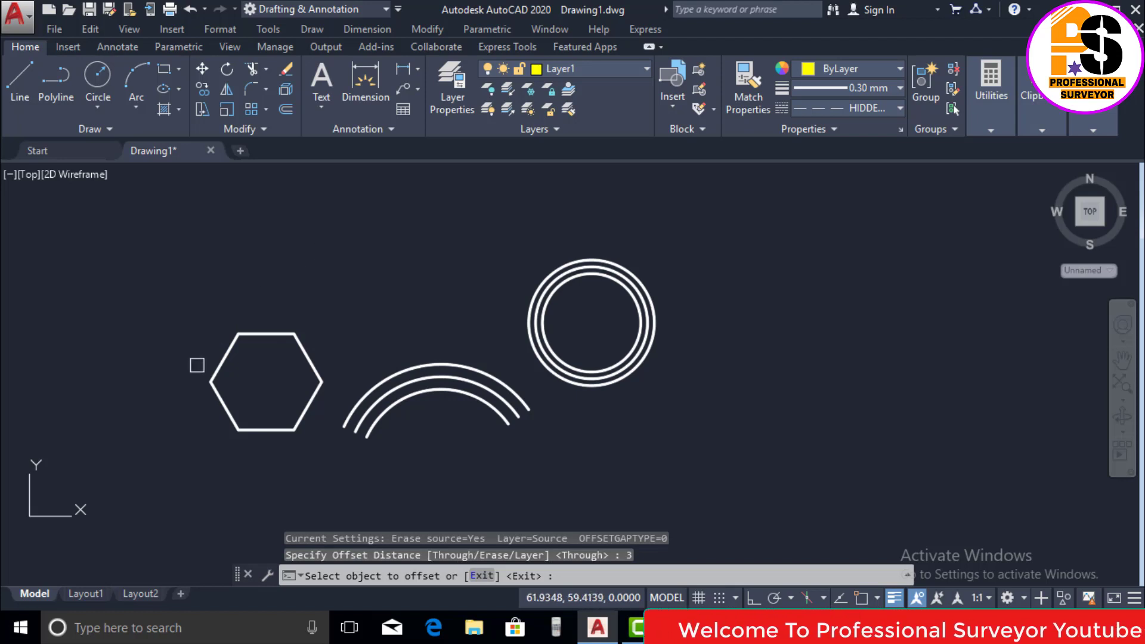
scroll(200, 370, up, 2)
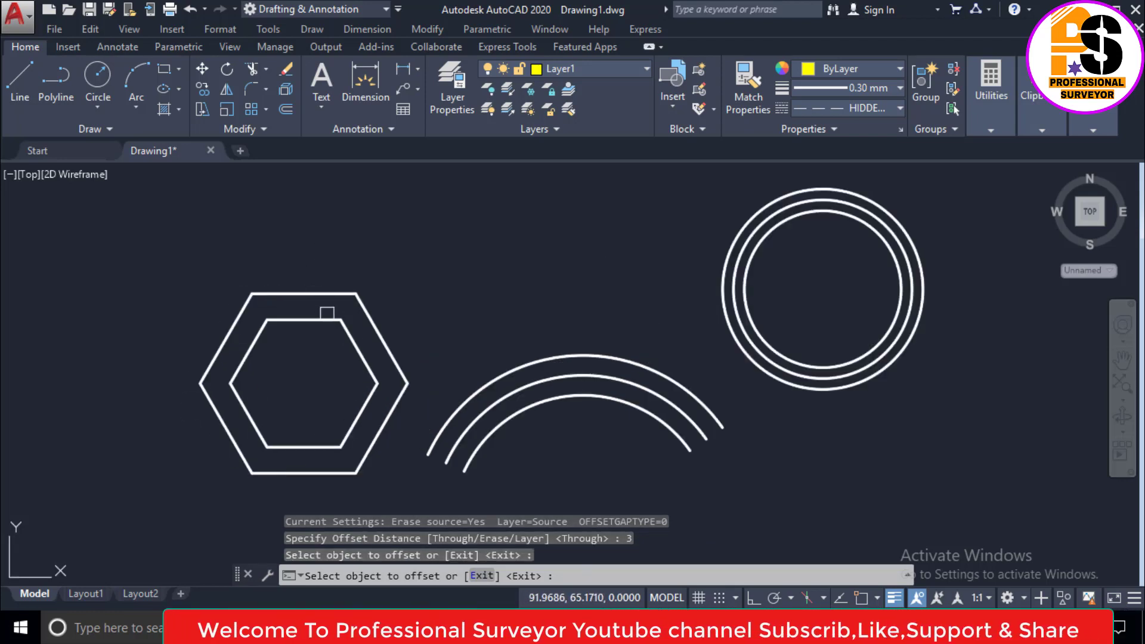
scroll(215, 320, down, 2)
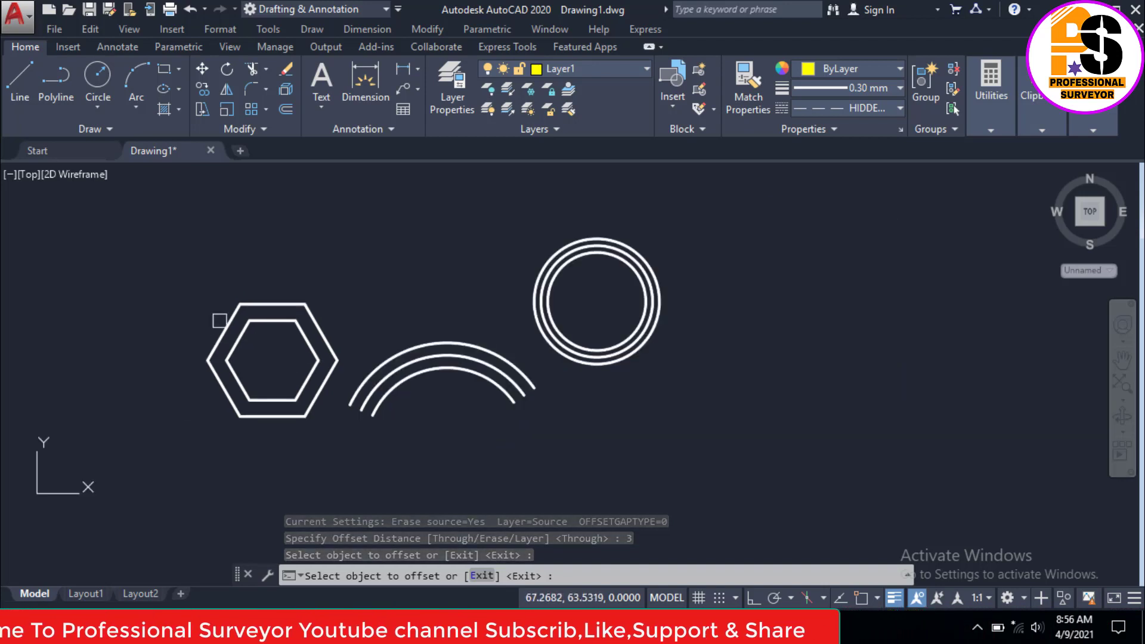
key(Escape)
key(Escape)
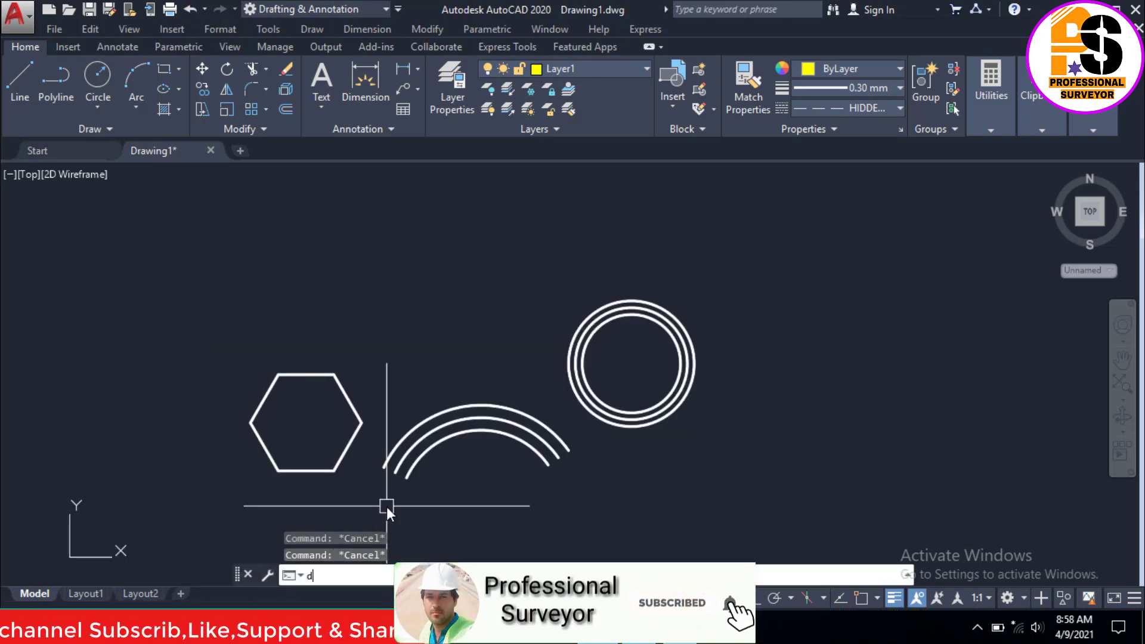
Double-offset the hexagon 2.5 units both ways, with the copies on the current layer
text(off)
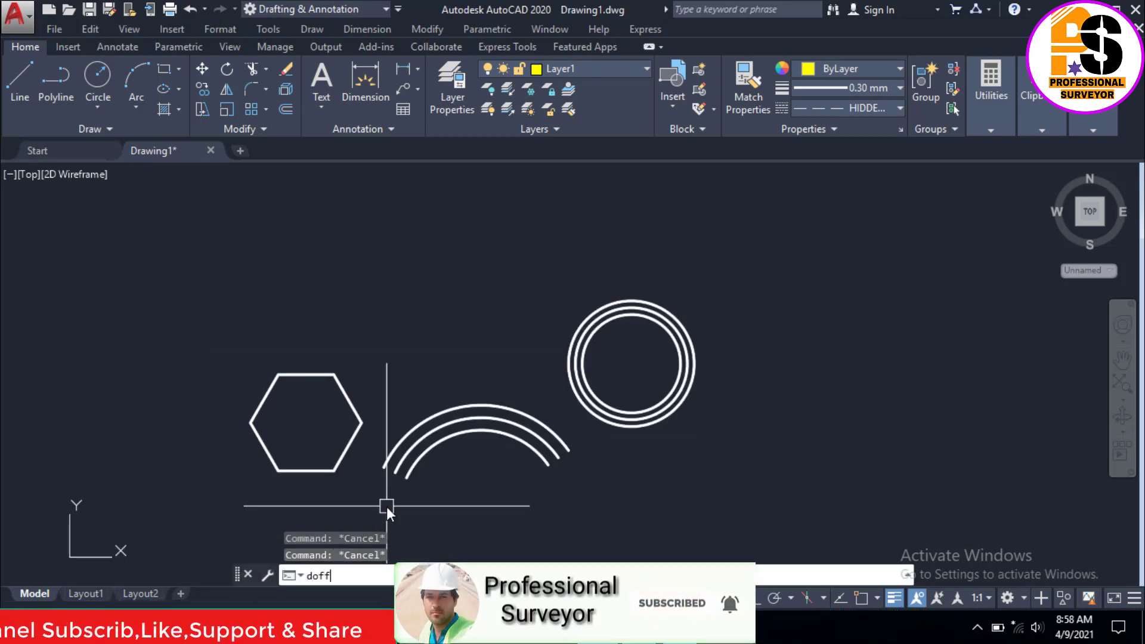
key(Return)
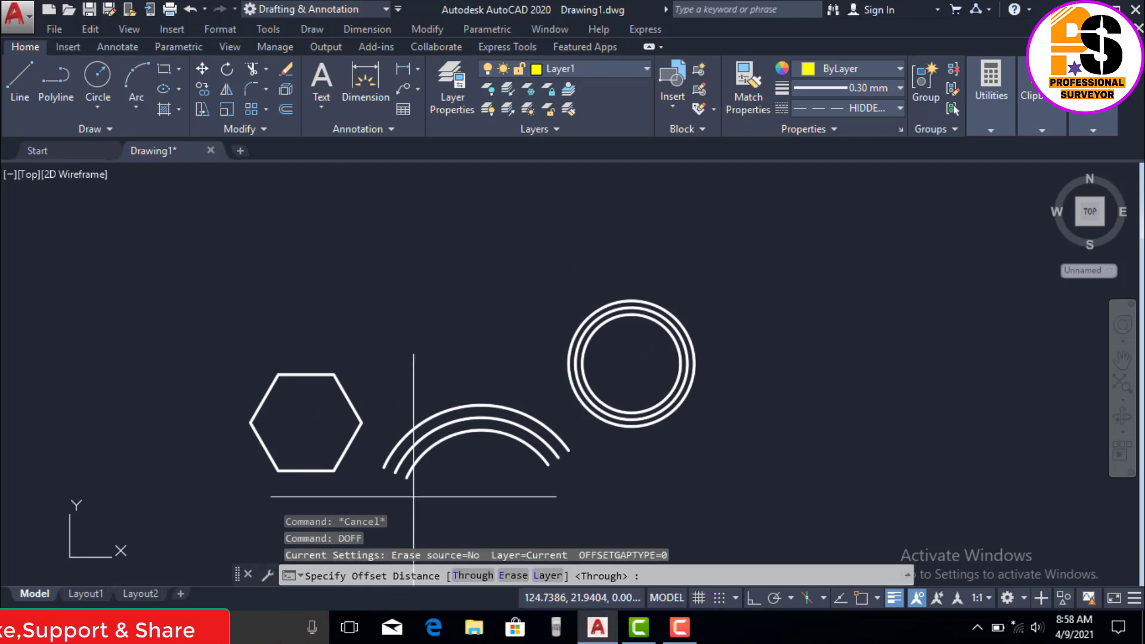
click(543, 581)
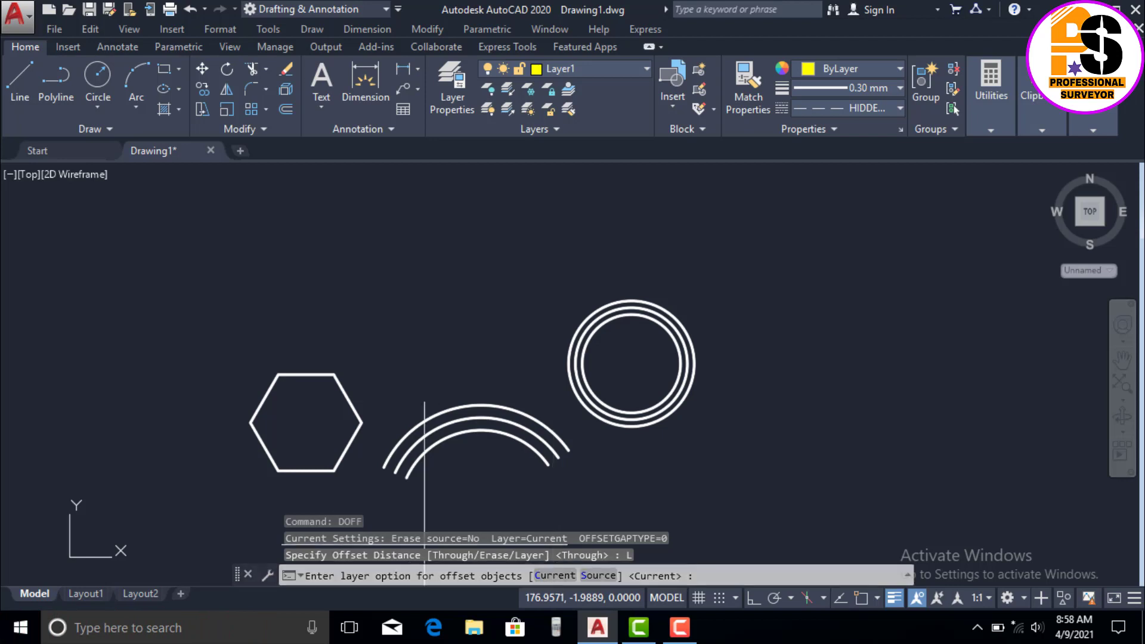
click(548, 576)
text(2.5)
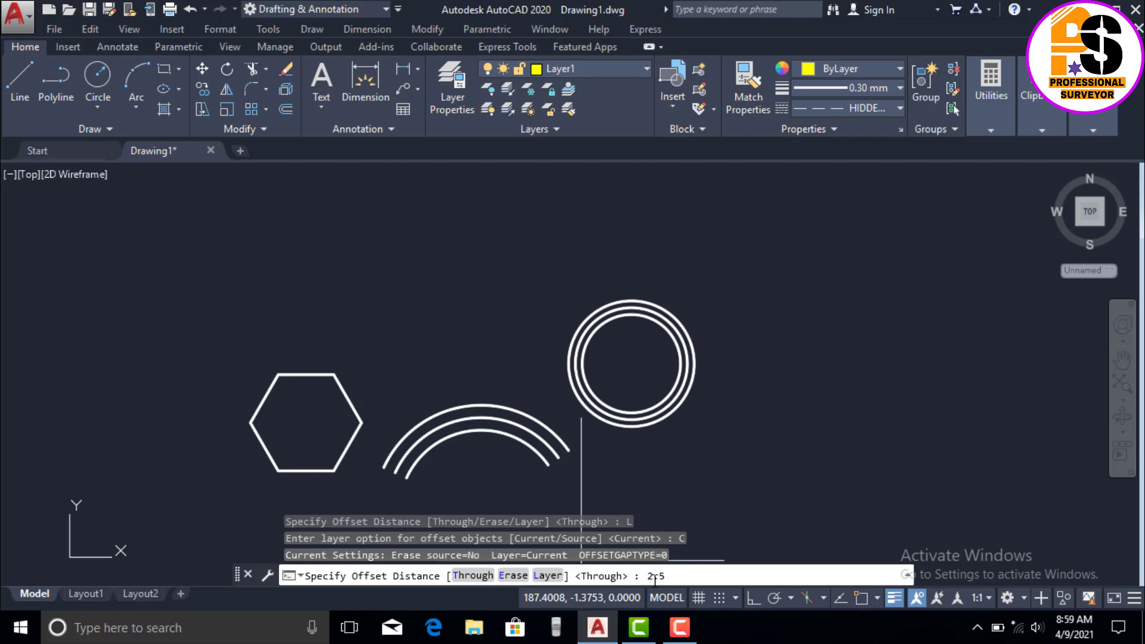
key(Return)
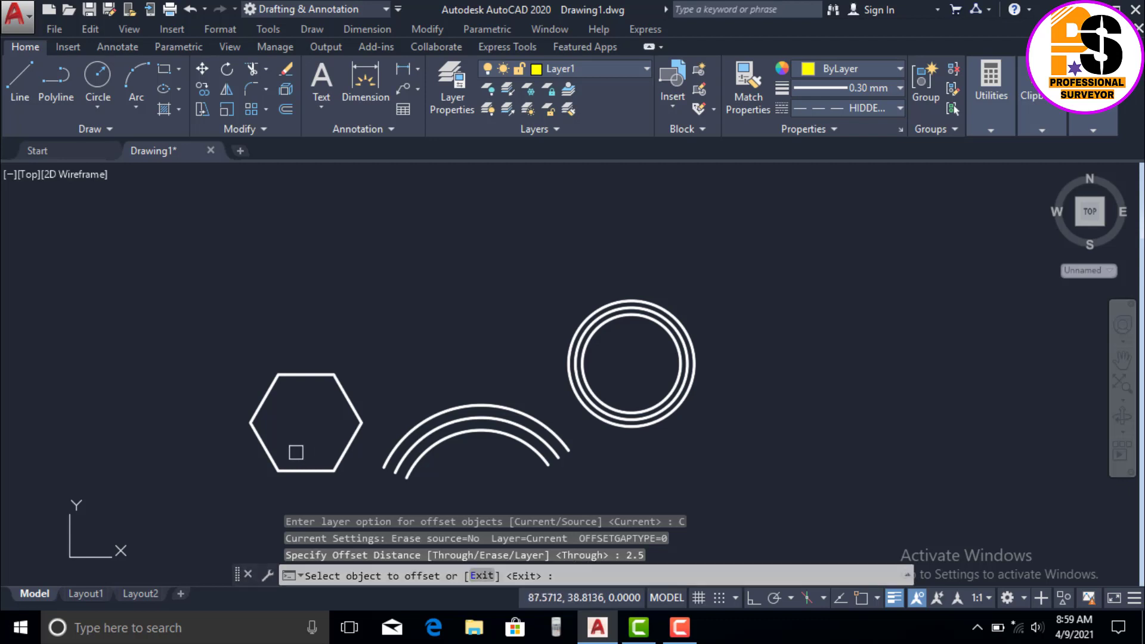
click(262, 397)
scroll(256, 432, up, 4)
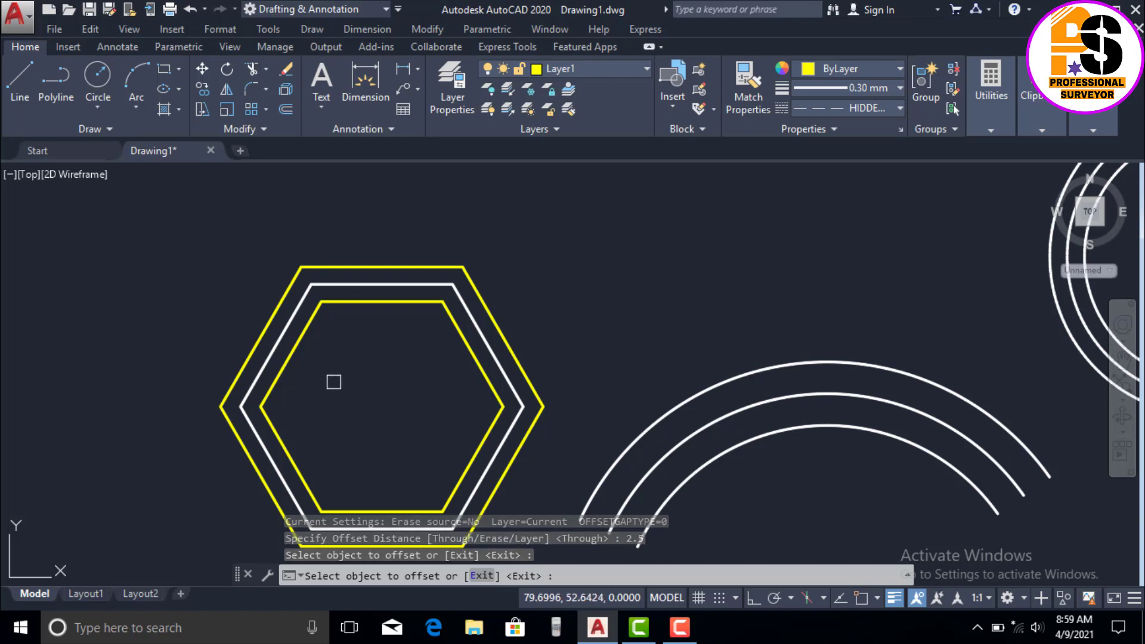
scroll(219, 334, down, 2)
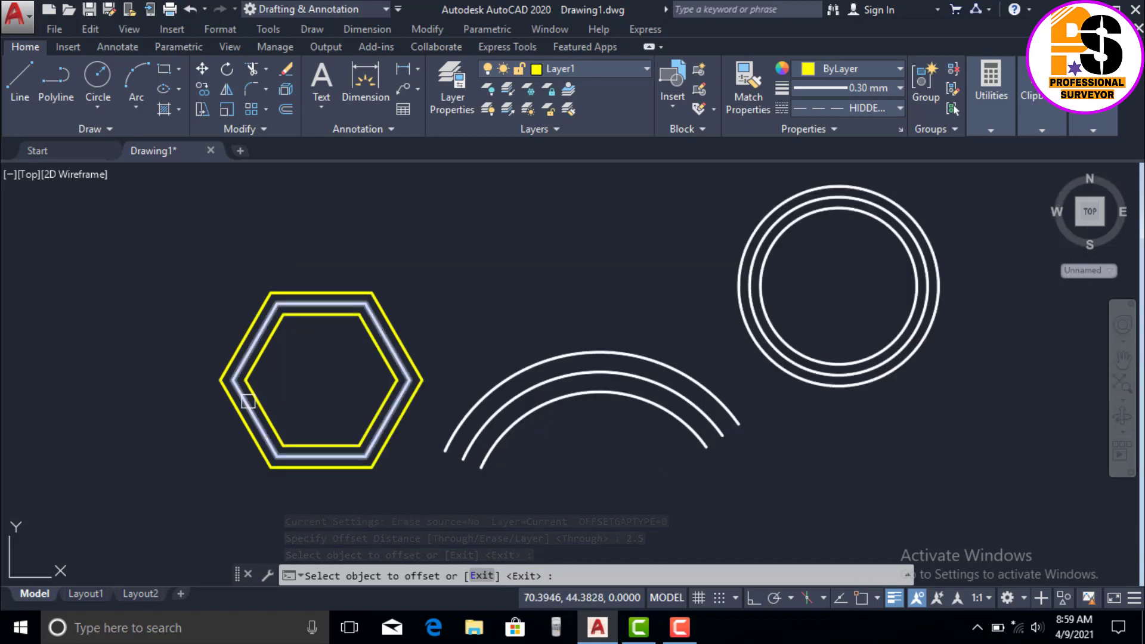
scroll(250, 400, down, 2)
scroll(448, 347, up, 2)
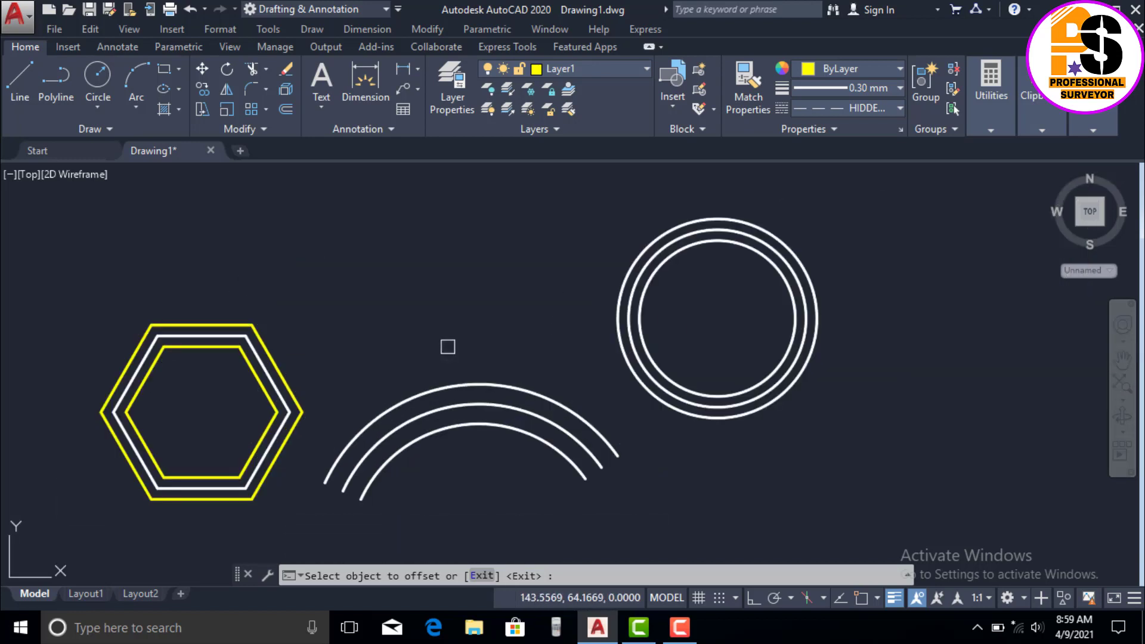